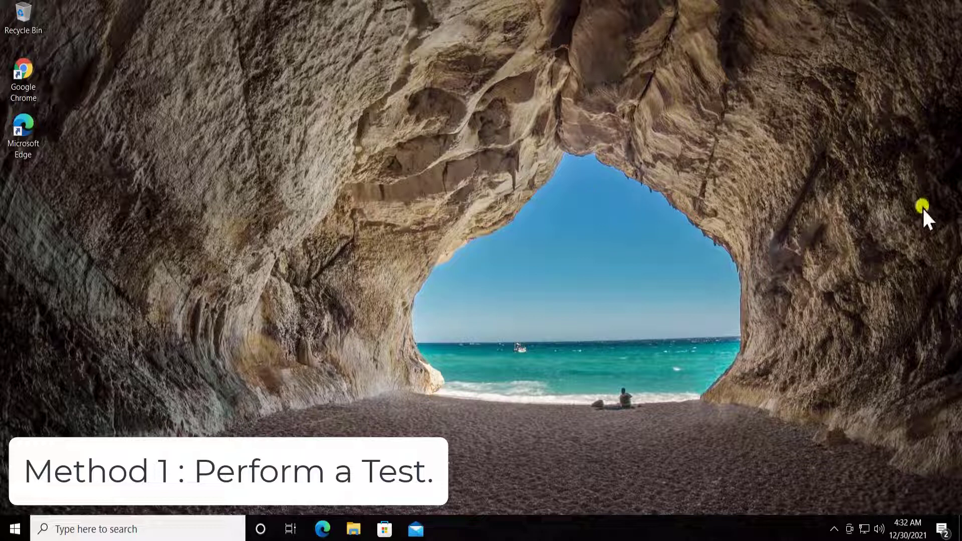
# Launch Task Manager from the taskbar and watch its Processes list for flicker.
pyautogui.rightClick(517, 526)
pyautogui.click(415, 383)
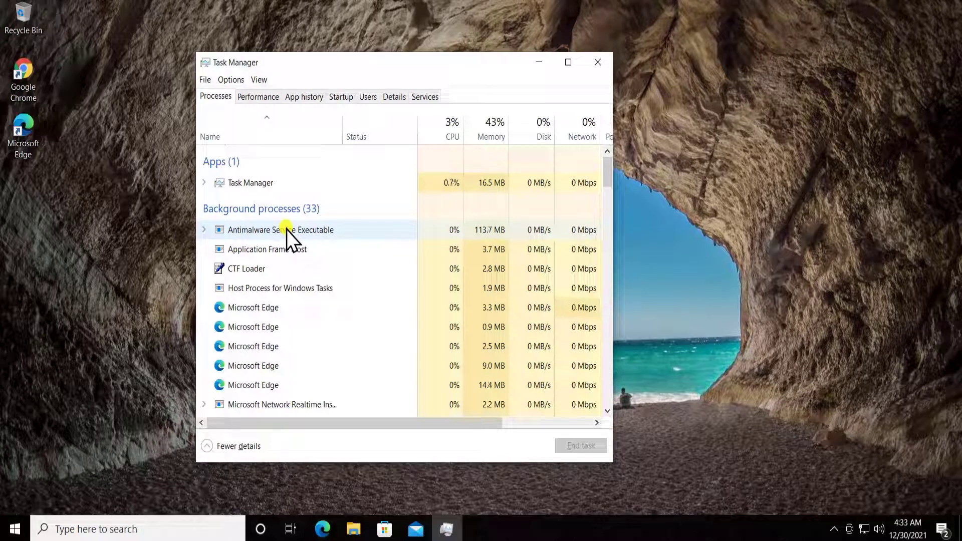
# Close the Task Manager window to get back to the desktop.
pyautogui.click(605, 66)
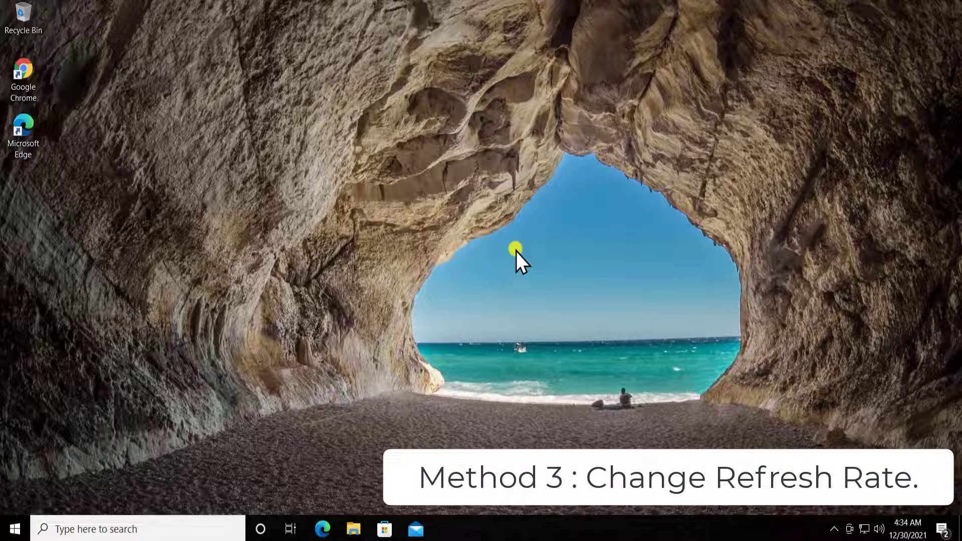
# Go to Settings > System > Display and open Display 1's Advanced display settings.
pyautogui.click(15, 527)
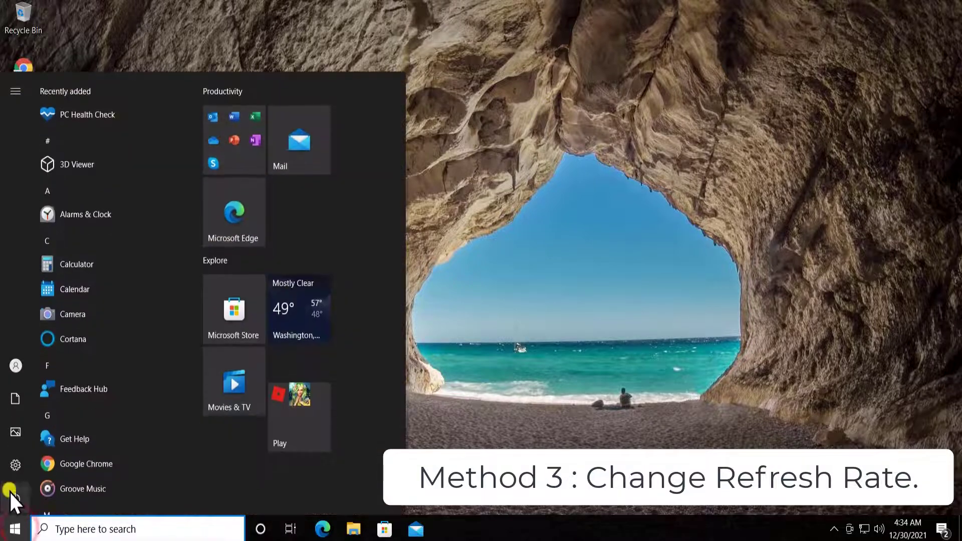
pyautogui.moveTo(19, 462)
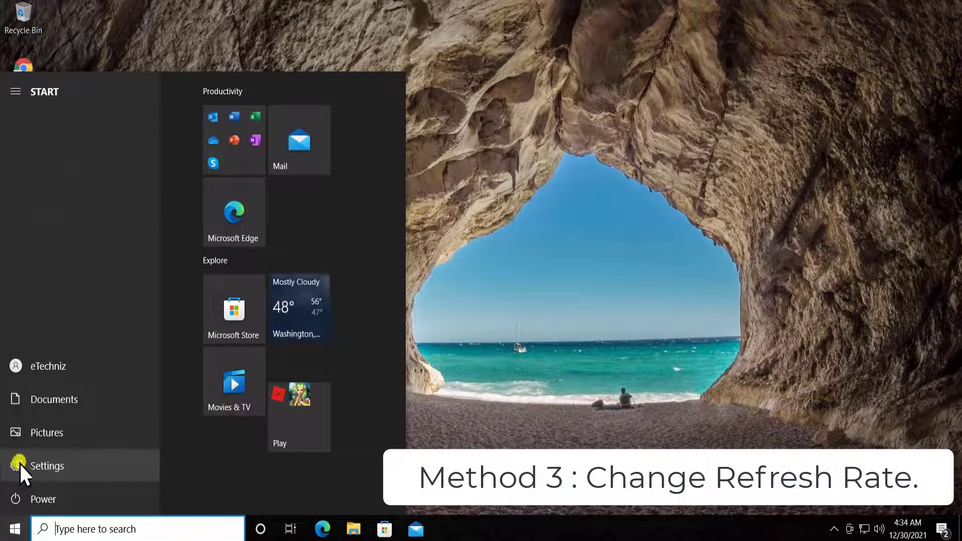
pyautogui.click(92, 467)
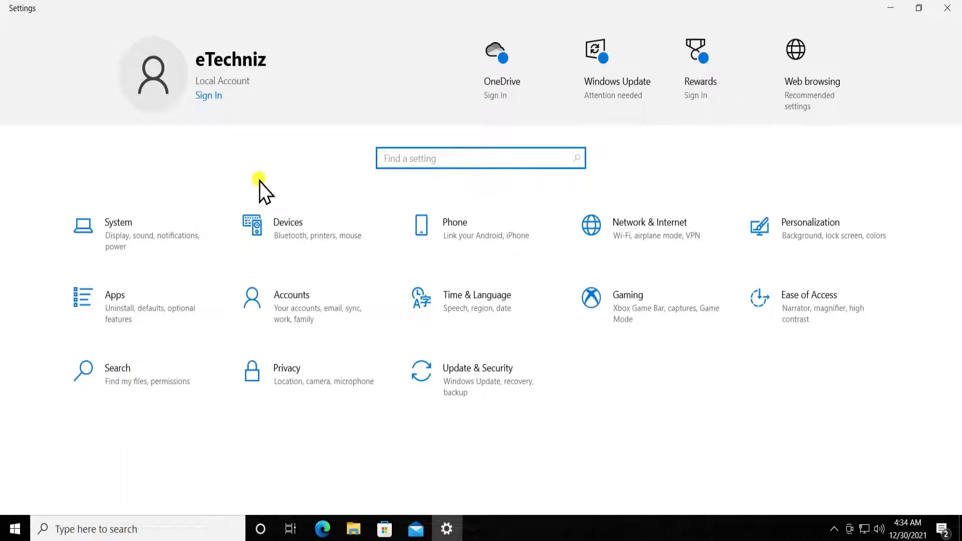
pyautogui.click(134, 237)
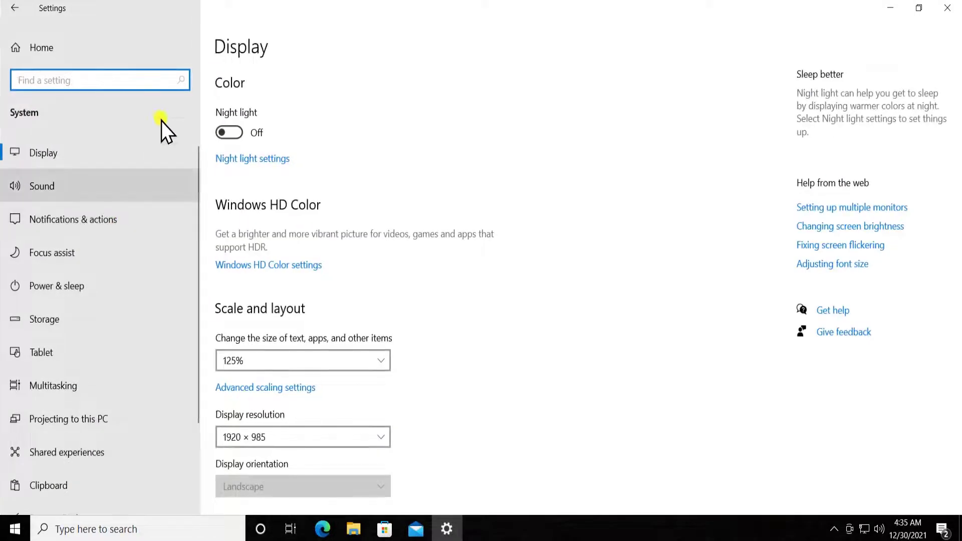
pyautogui.scroll(-1, 496, 233)
pyautogui.scroll(-4, 465, 321)
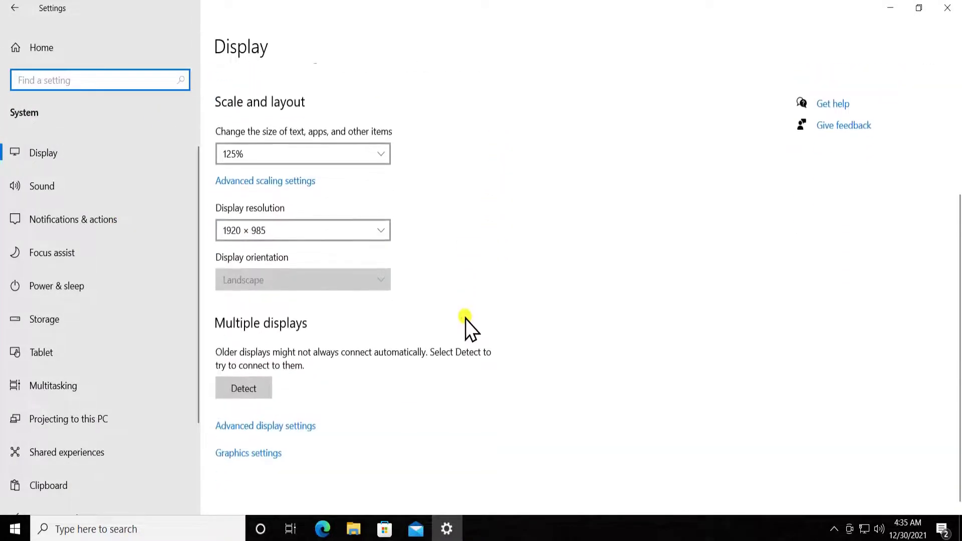
pyautogui.click(294, 425)
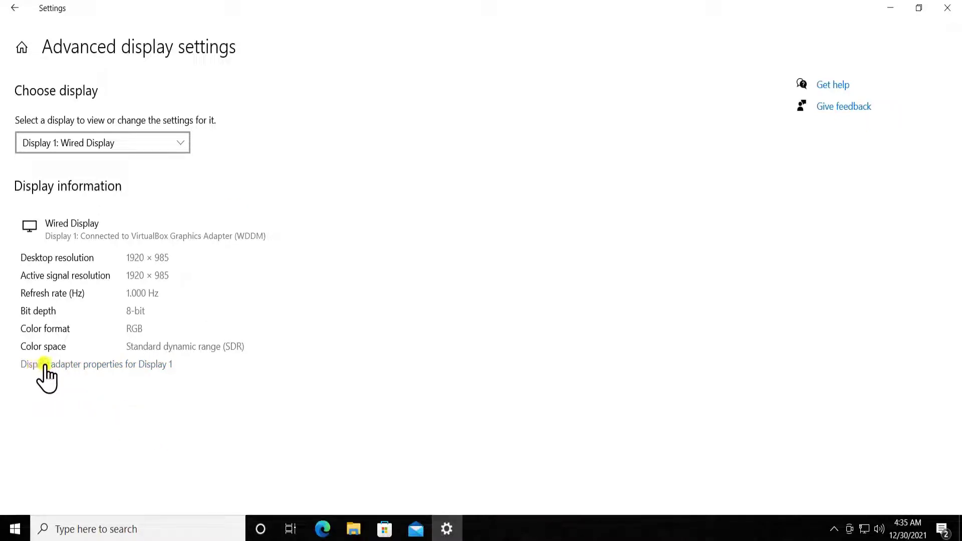
# Check the monitor's refresh rate, keep 64 Hertz, cancel the adapter properties, and close Settings.
pyautogui.click(152, 365)
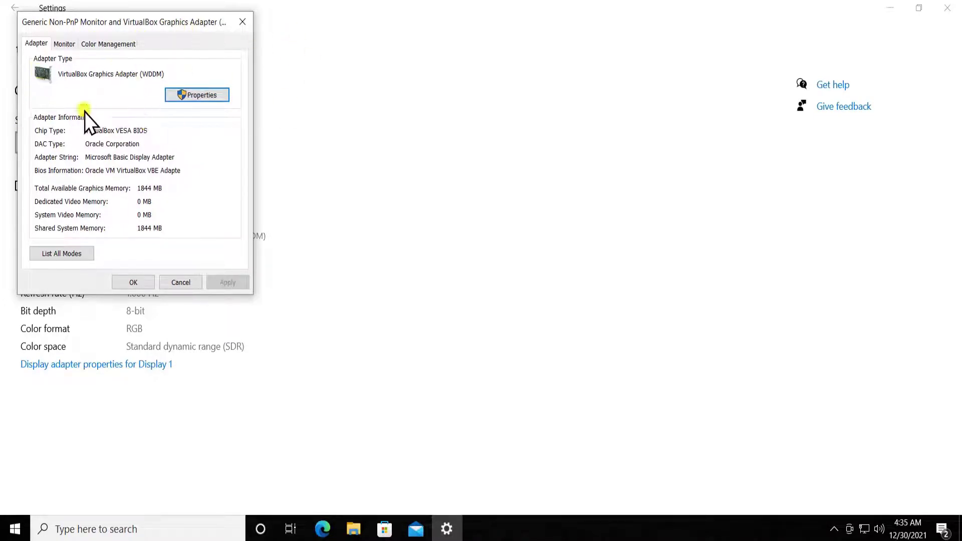
pyautogui.click(75, 46)
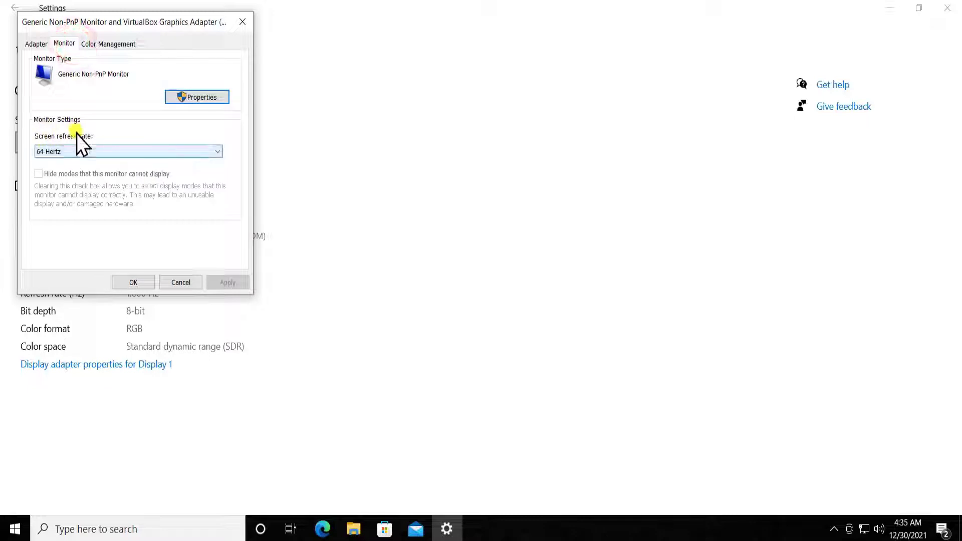
pyautogui.click(120, 153)
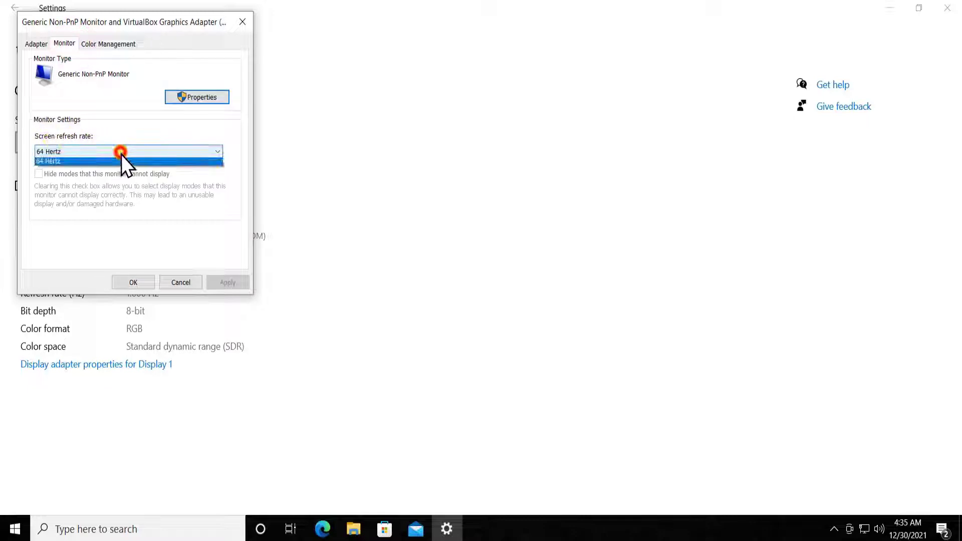
pyautogui.click(159, 198)
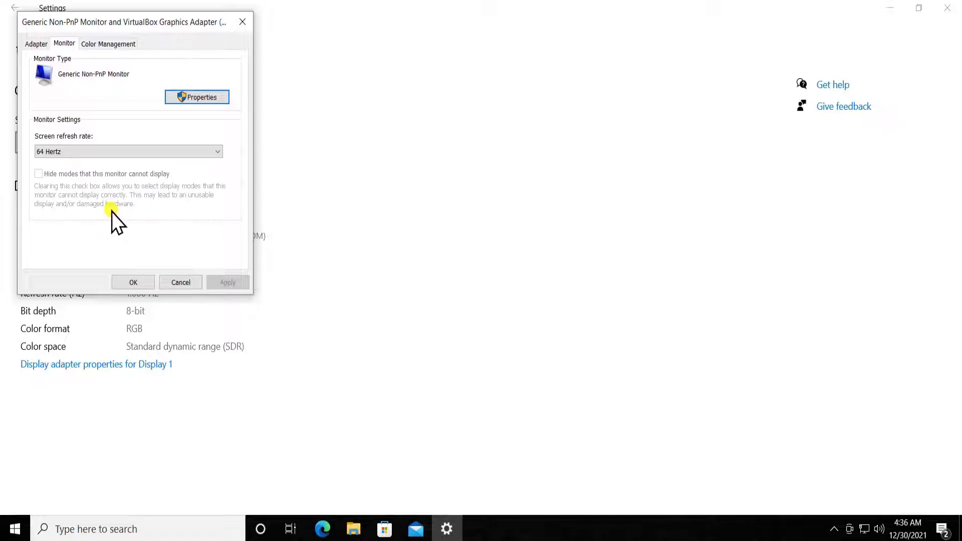
pyautogui.click(173, 283)
pyautogui.click(948, 8)
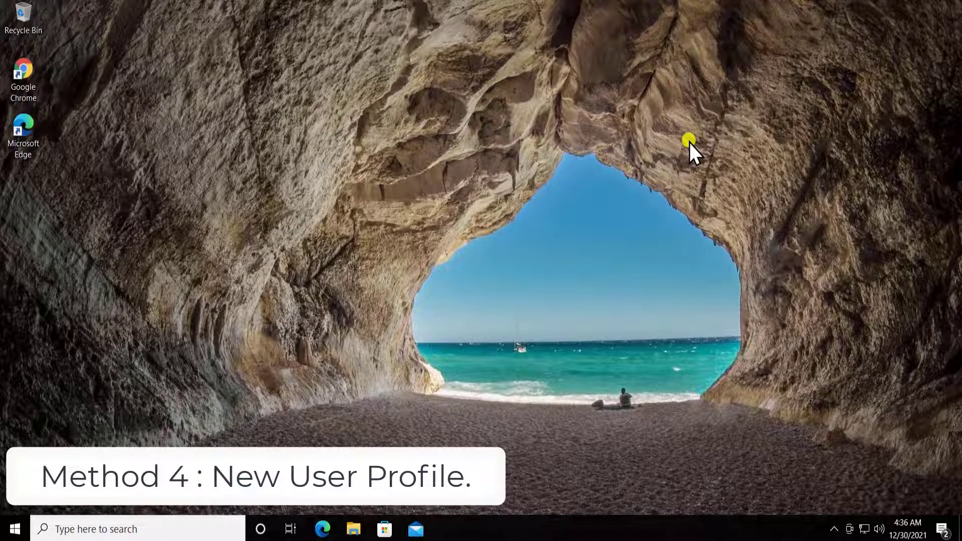
pyautogui.click(12, 533)
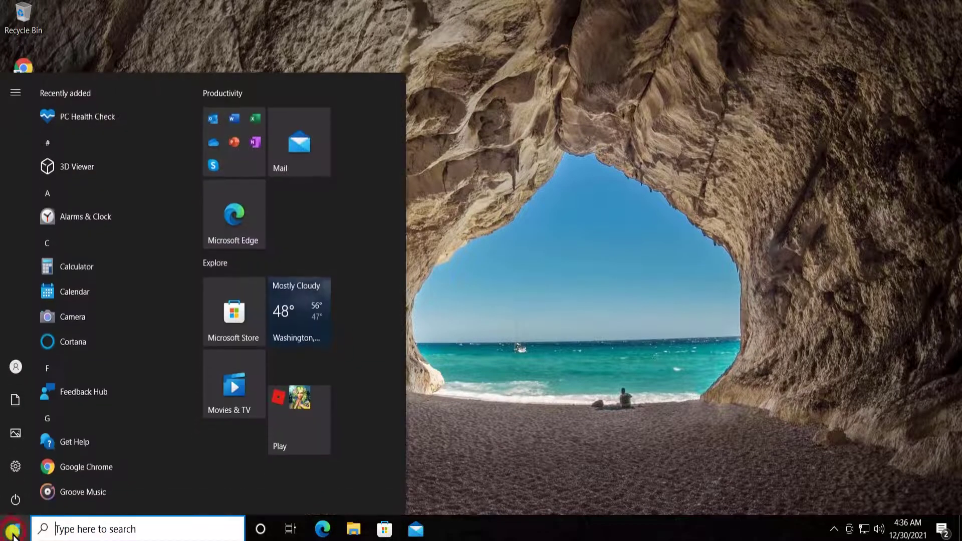
pyautogui.click(63, 460)
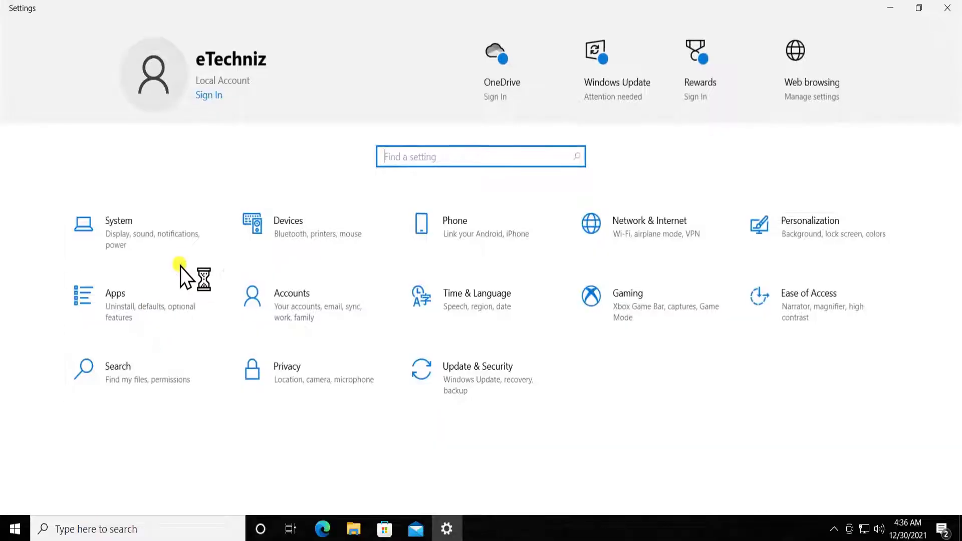
pyautogui.click(280, 311)
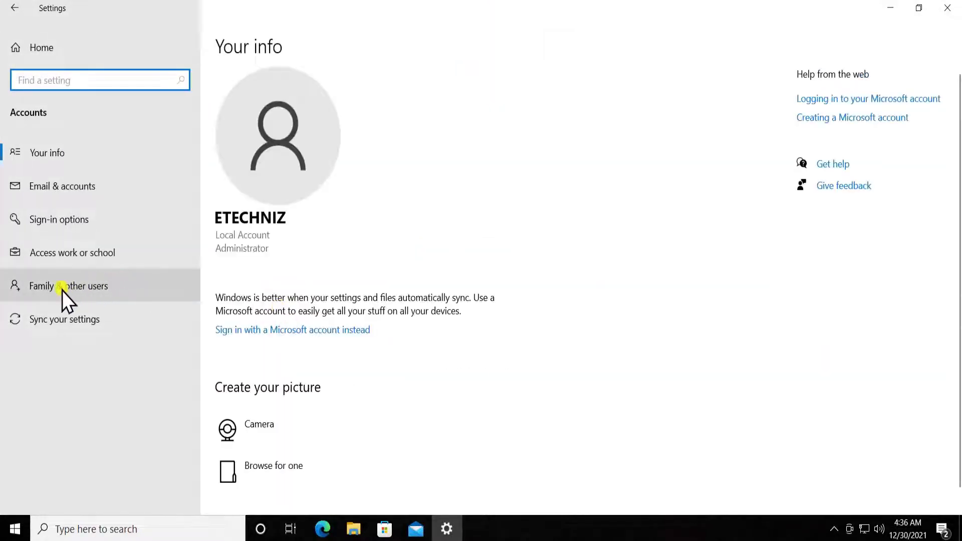
pyautogui.click(130, 289)
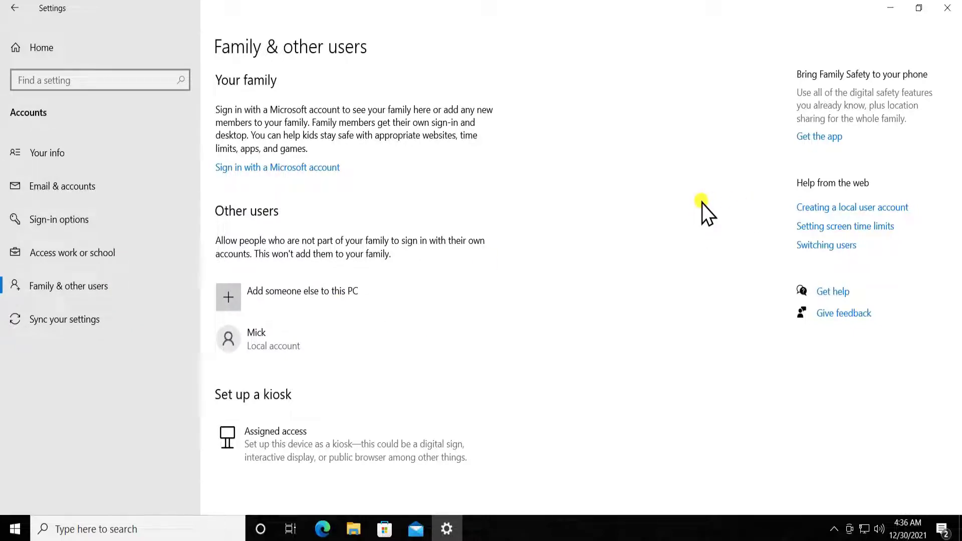
pyautogui.click(957, 8)
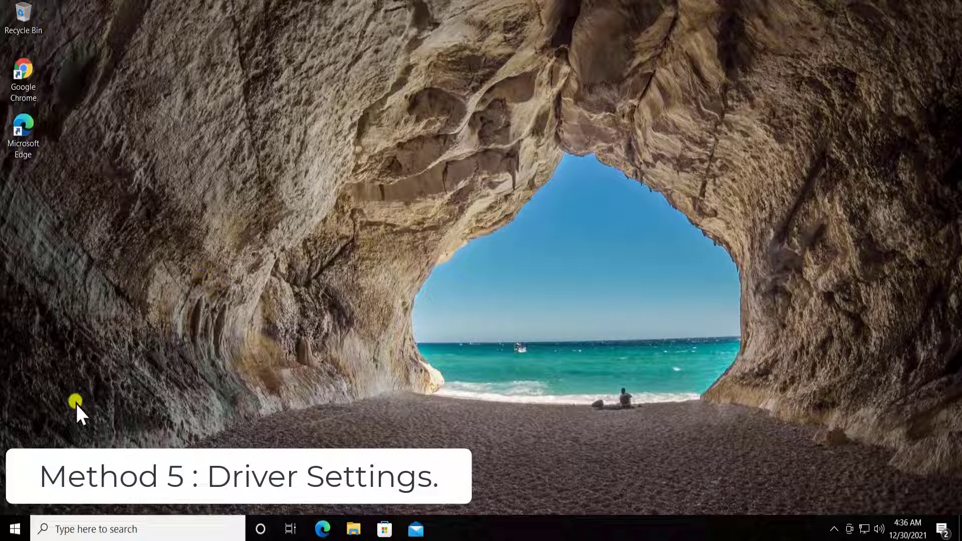
# Open Device Manager and expand Display adapters to select the VirtualBox Graphics Adapter (WDDM).
pyautogui.rightClick(12, 532)
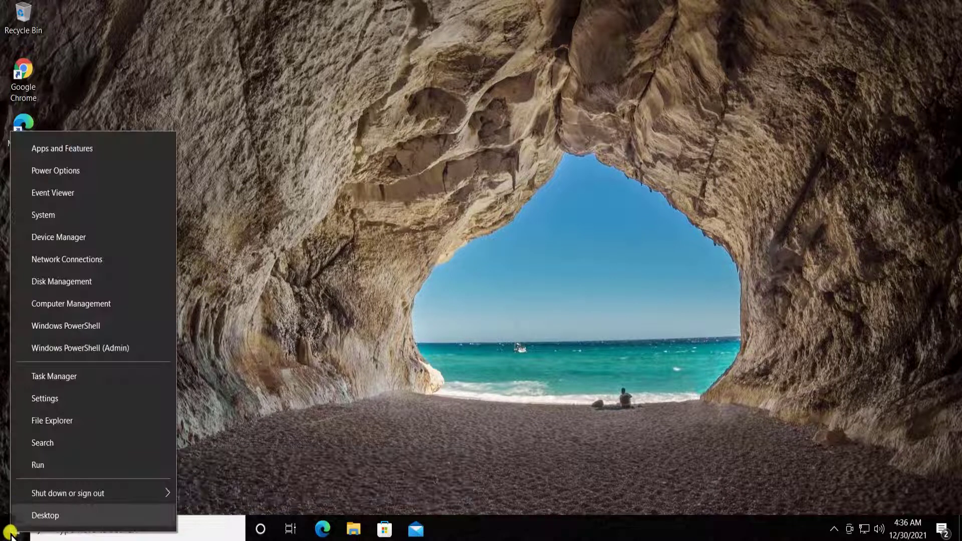
pyautogui.click(104, 235)
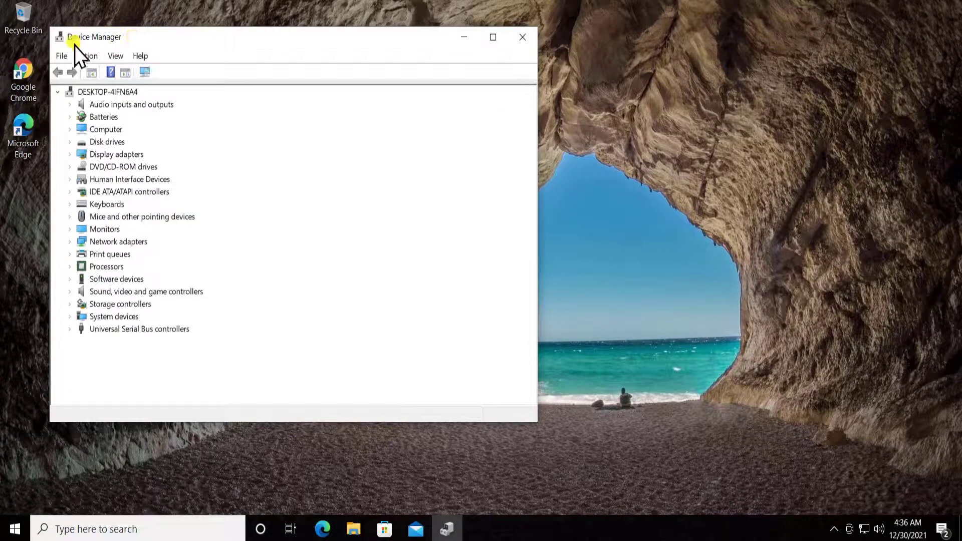
pyautogui.click(116, 156)
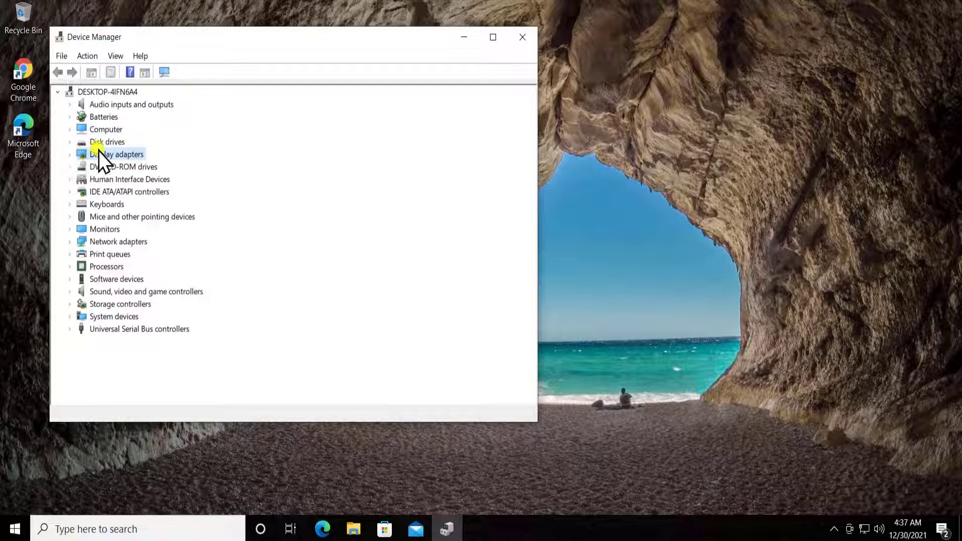
pyautogui.doubleClick(107, 155)
pyautogui.click(171, 169)
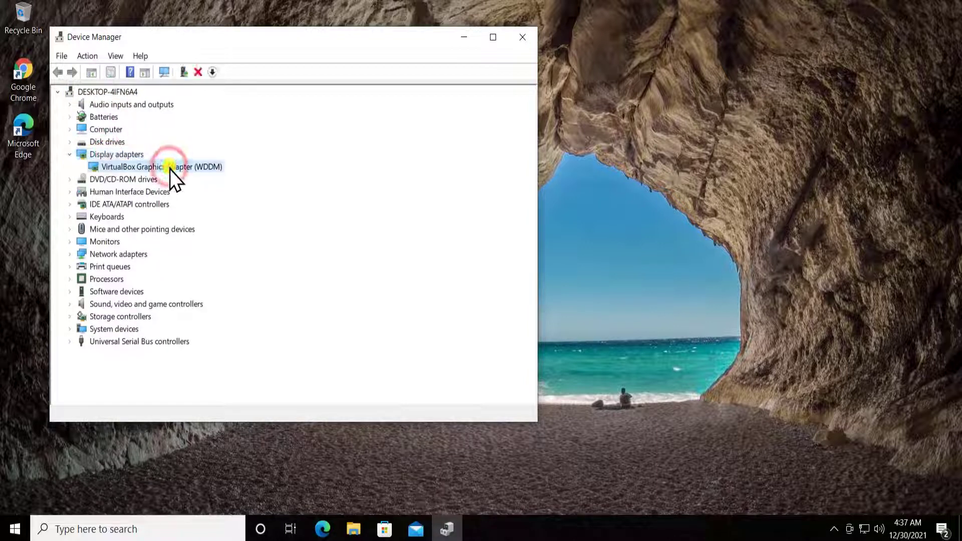
# Have Windows search automatically for a better VirtualBox adapter driver, then go back.
pyautogui.rightClick(170, 169)
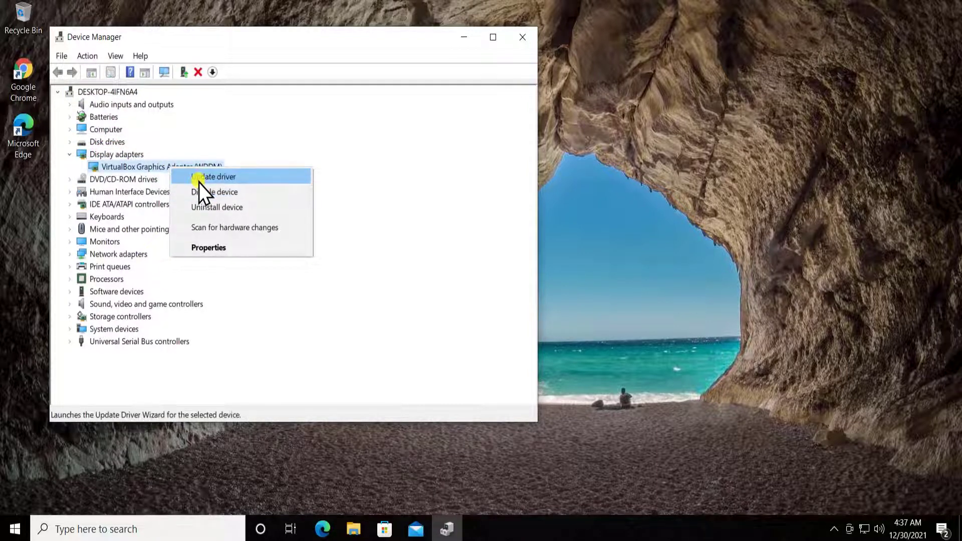
pyautogui.click(254, 180)
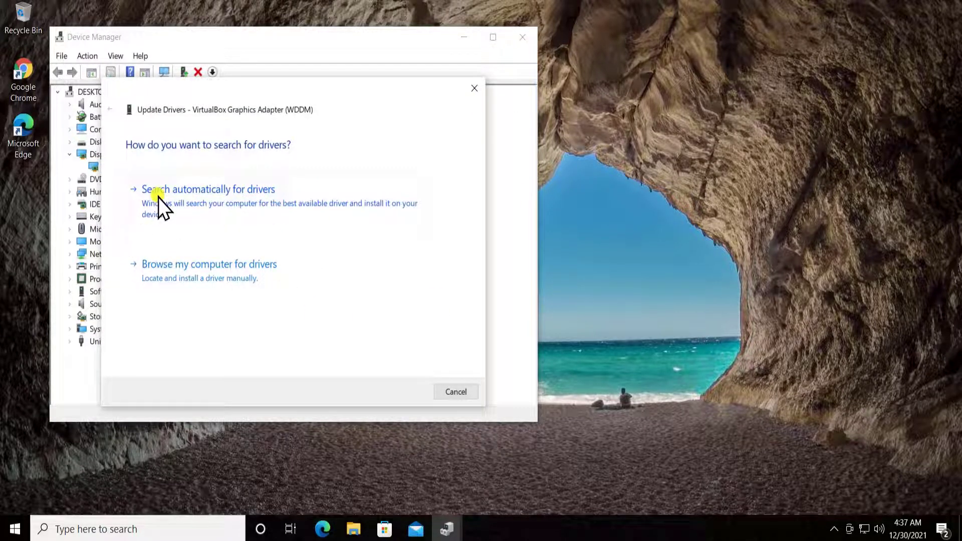
pyautogui.click(278, 200)
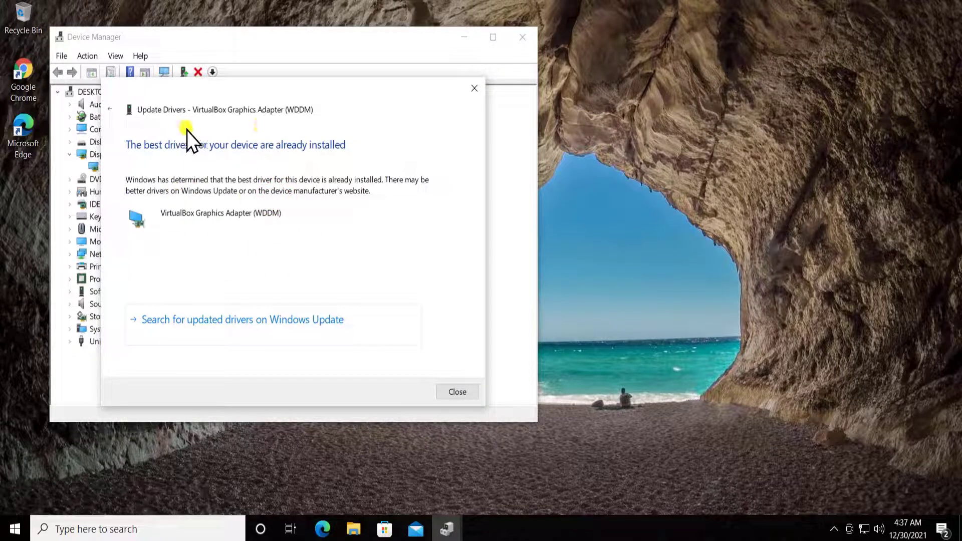
pyautogui.click(110, 114)
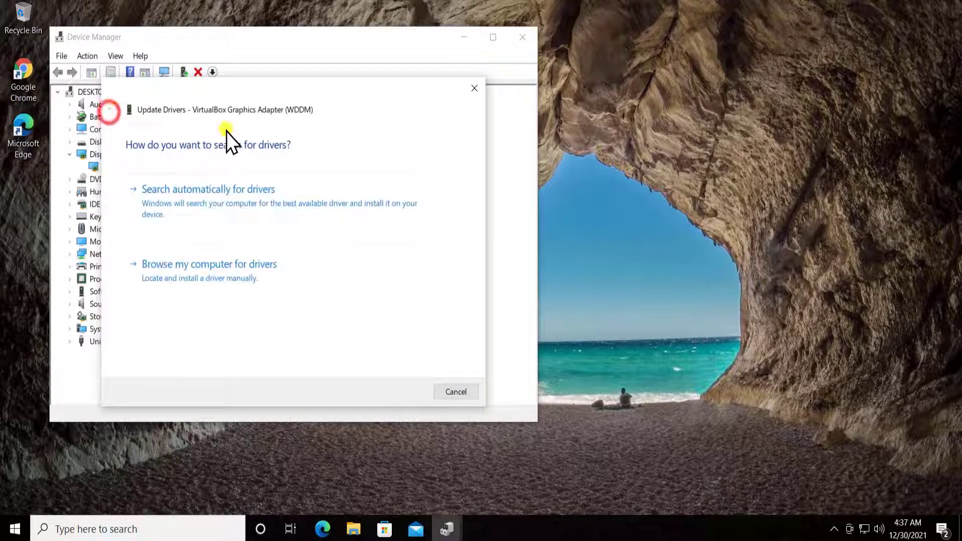
# Browse the compatible drivers list for the adapter, then cancel without installing anything.
pyautogui.click(173, 278)
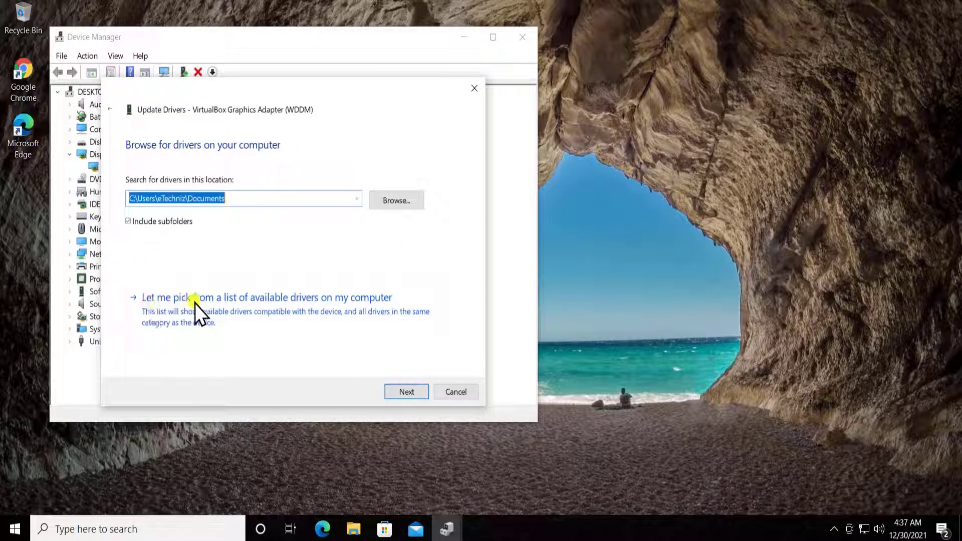
pyautogui.click(318, 304)
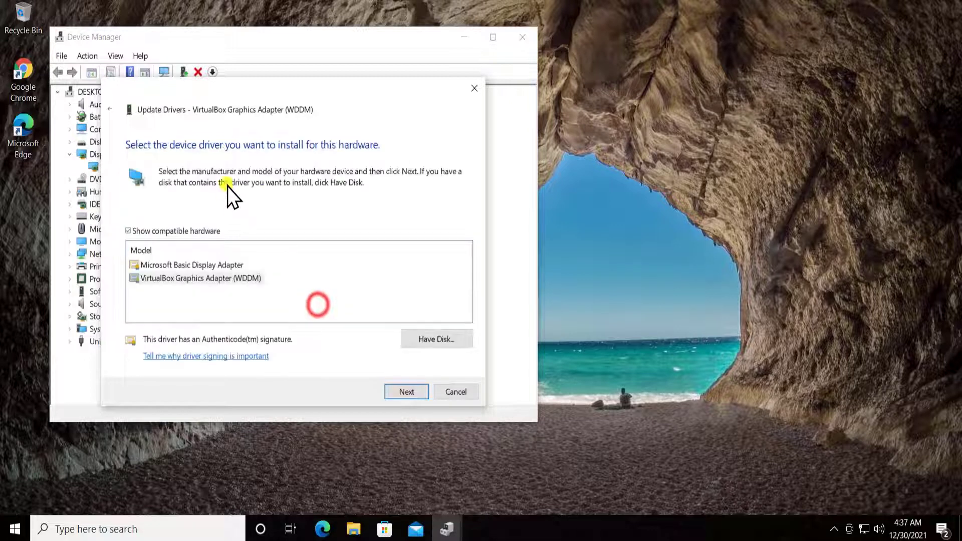
pyautogui.click(203, 279)
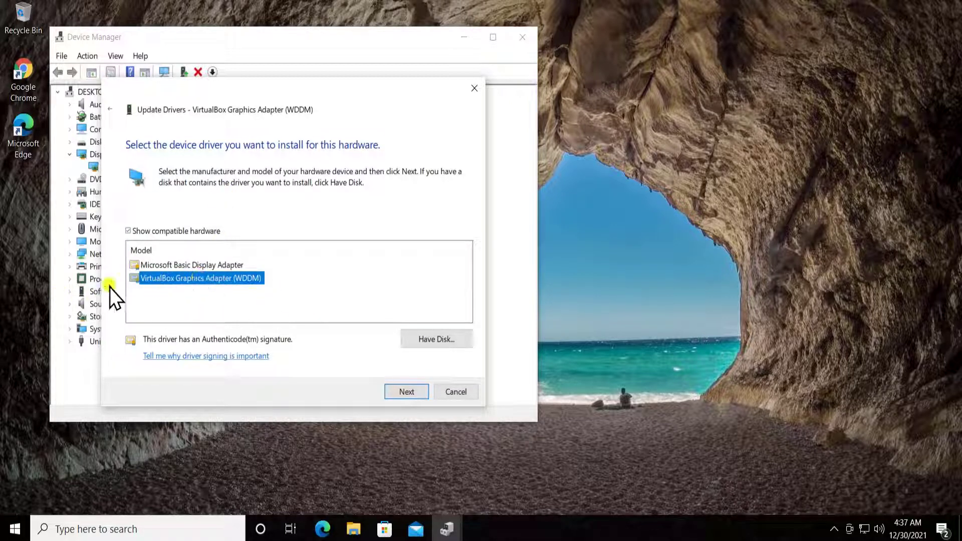
pyautogui.click(455, 393)
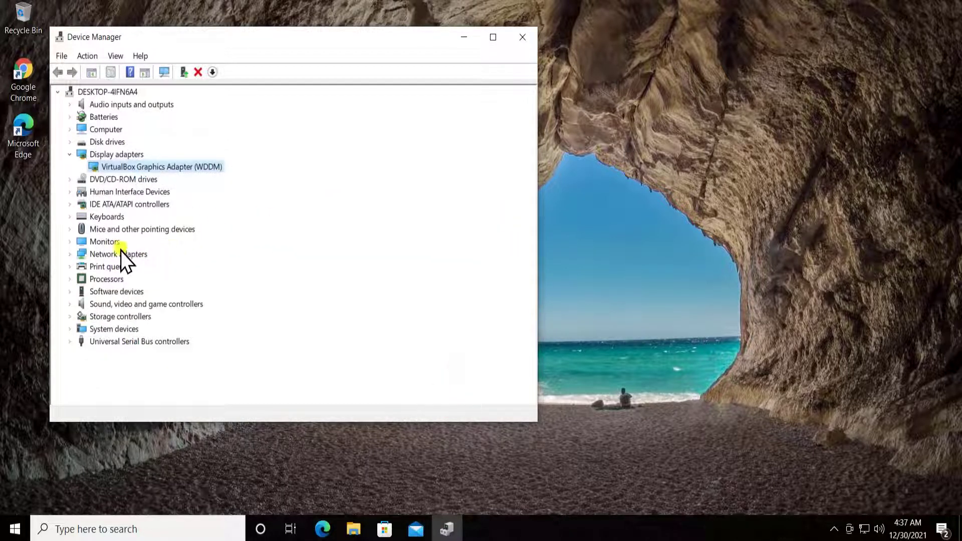
# Expand Monitors and run an automatic driver search for the Generic Non-PnP Monitor.
pyautogui.doubleClick(107, 243)
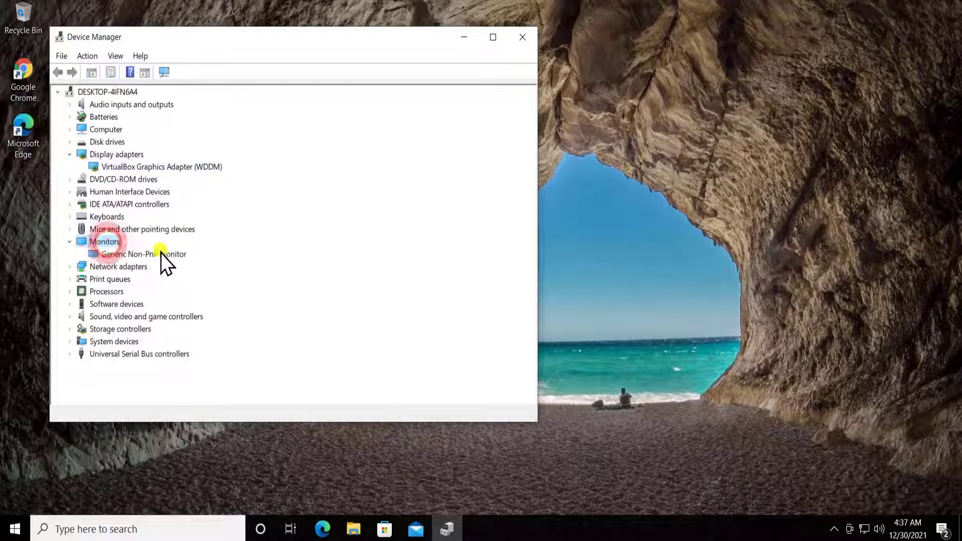
pyautogui.rightClick(161, 254)
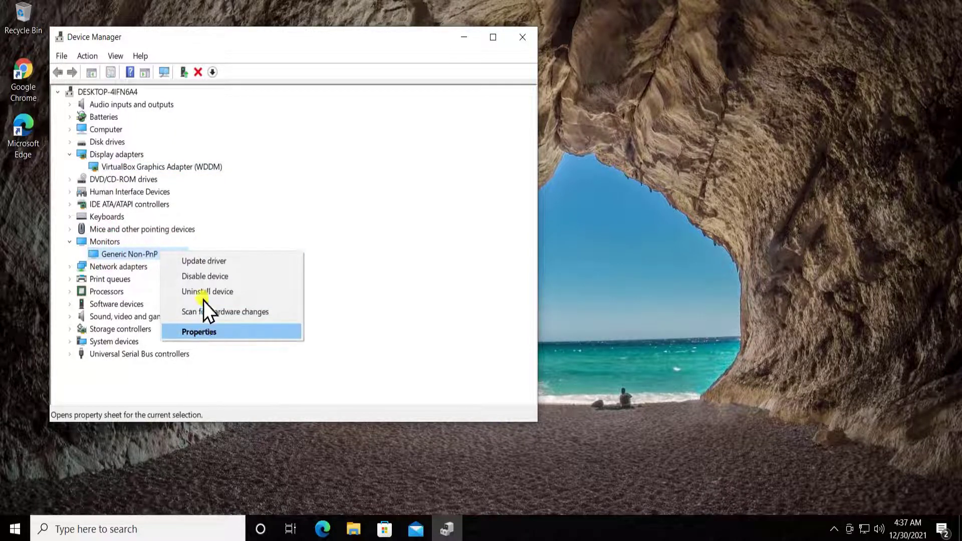
pyautogui.click(202, 263)
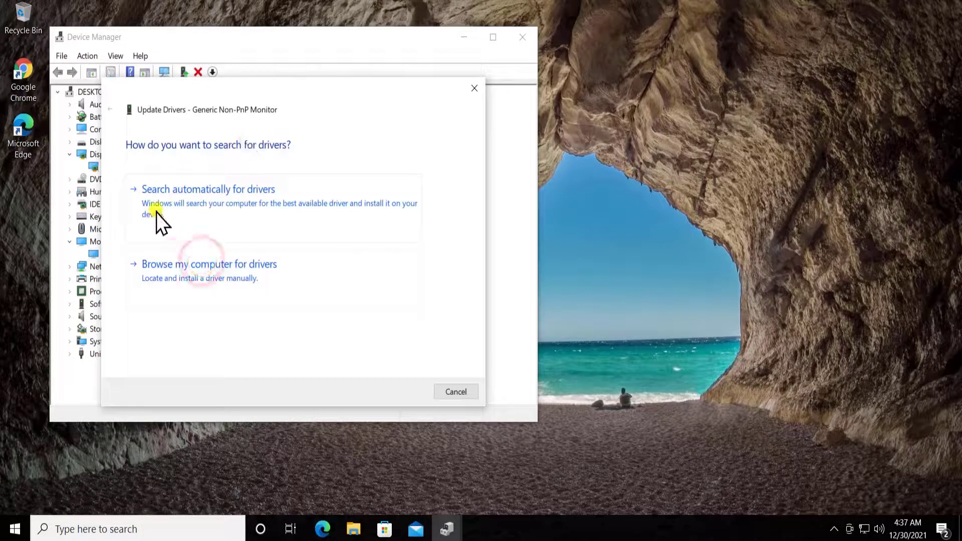
pyautogui.click(296, 207)
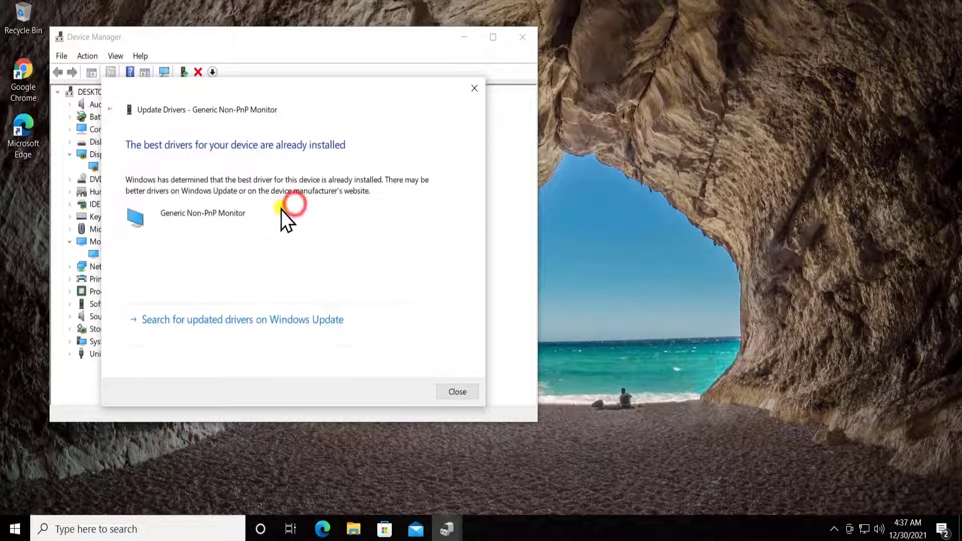
# View the compatible monitor drivers list, then cancel the monitor driver wizard unchanged.
pyautogui.click(111, 110)
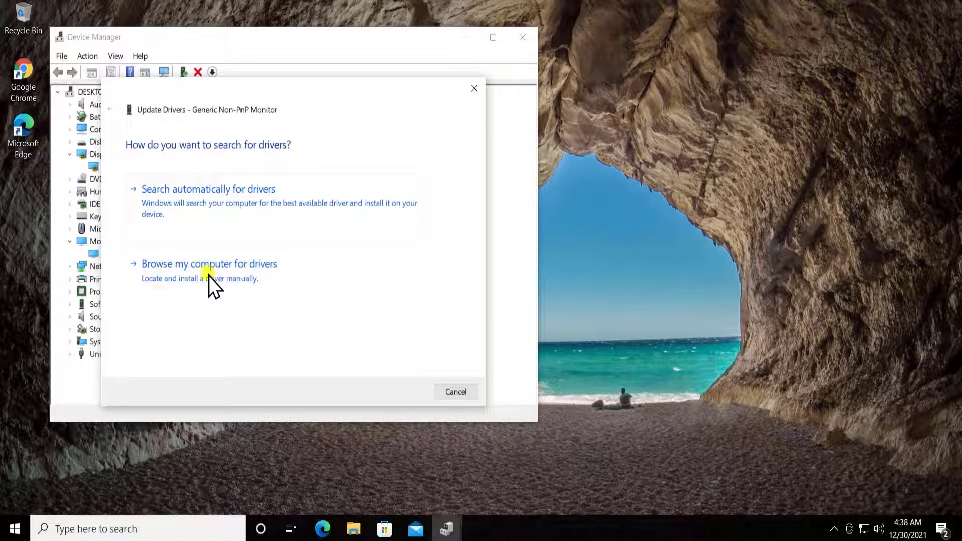
pyautogui.click(263, 278)
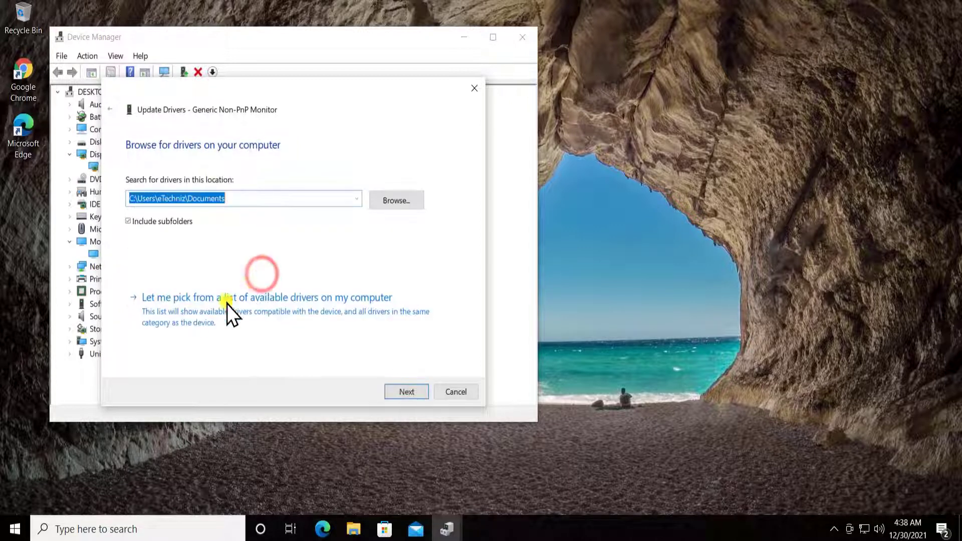
pyautogui.click(291, 311)
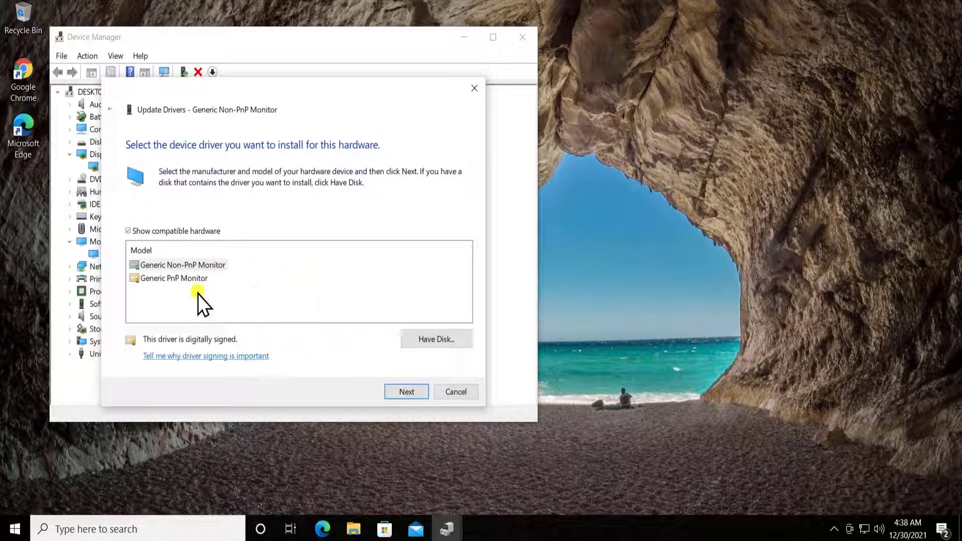
pyautogui.click(443, 394)
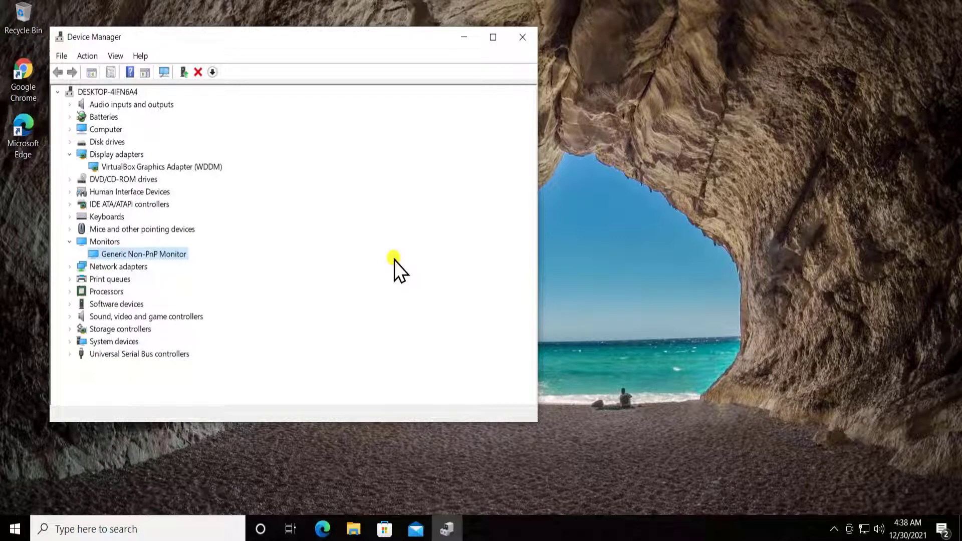
# Dismiss the device context menus and close Device Manager.
pyautogui.rightClick(175, 167)
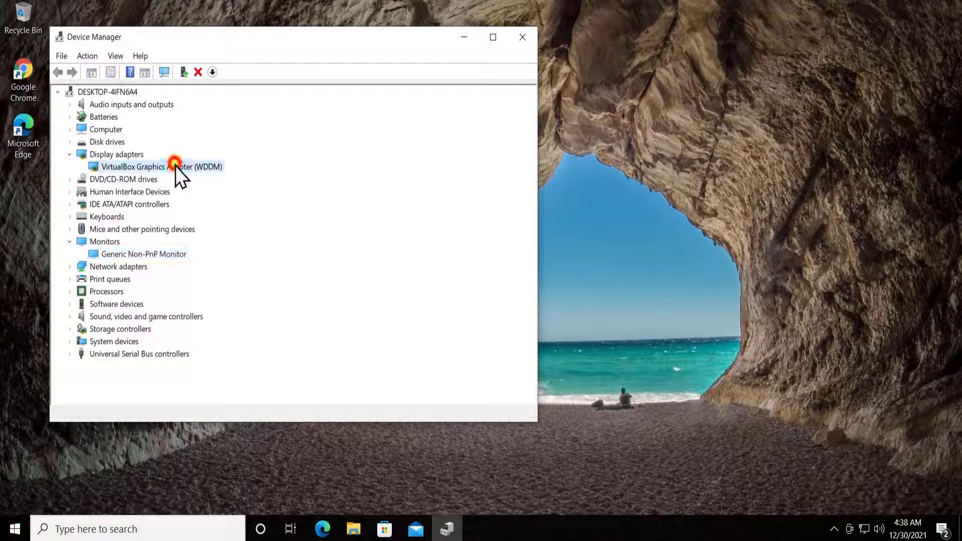
pyautogui.click(128, 254)
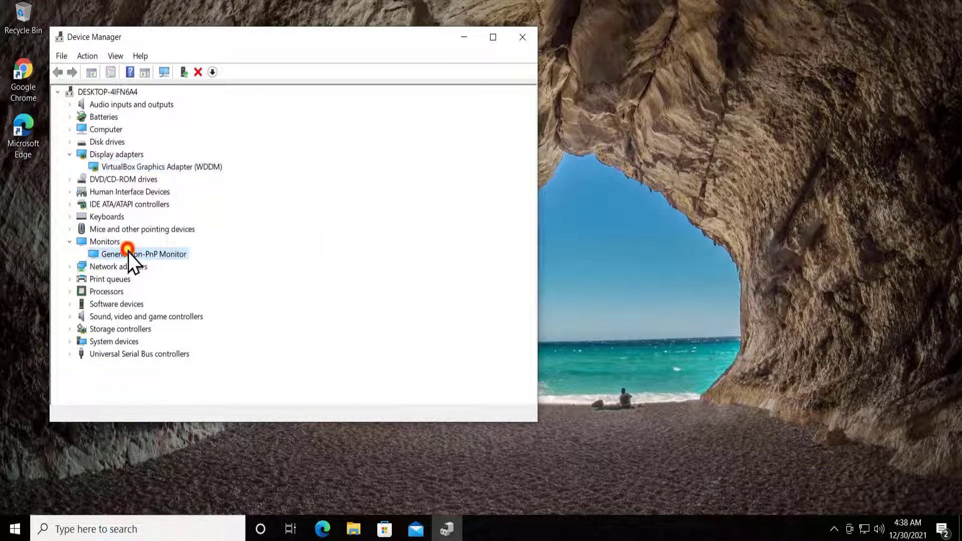
pyautogui.rightClick(134, 254)
pyautogui.click(385, 159)
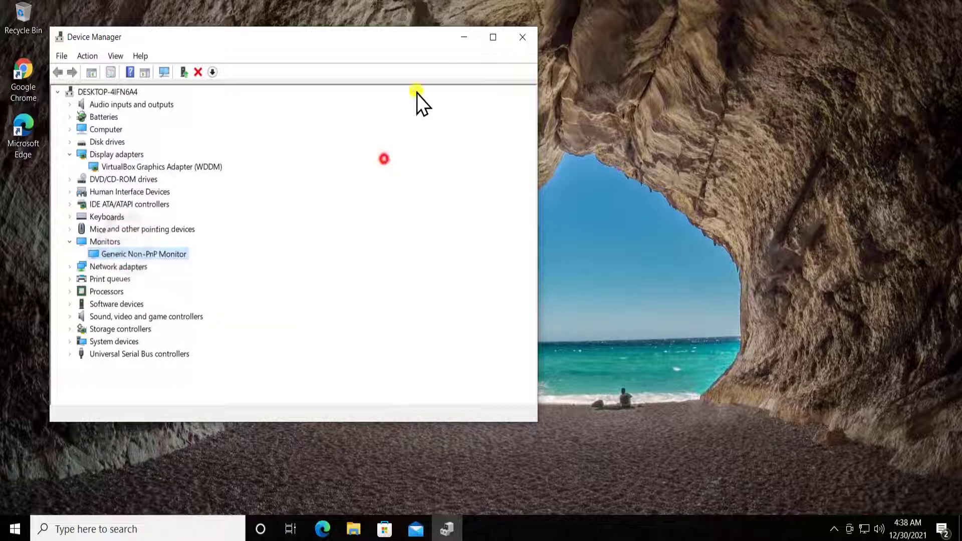
pyautogui.click(526, 41)
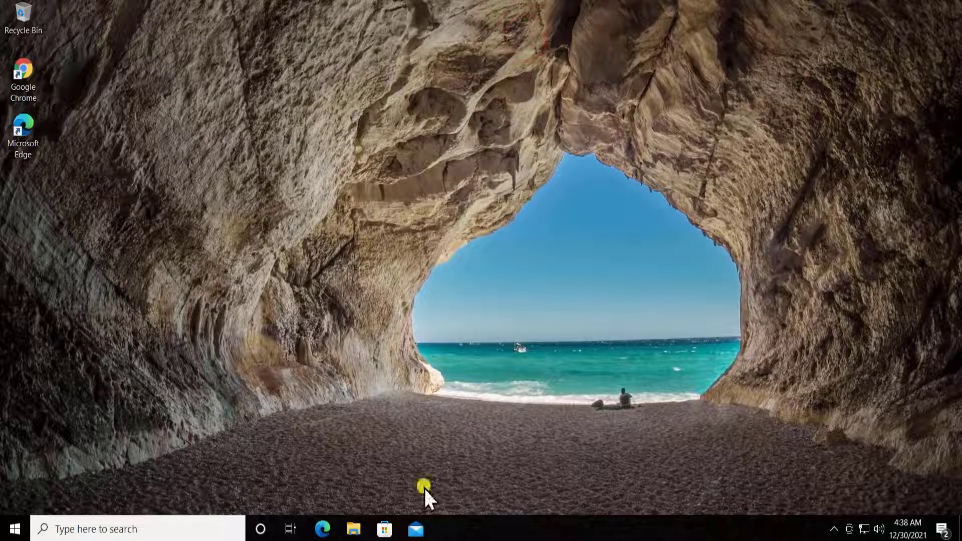